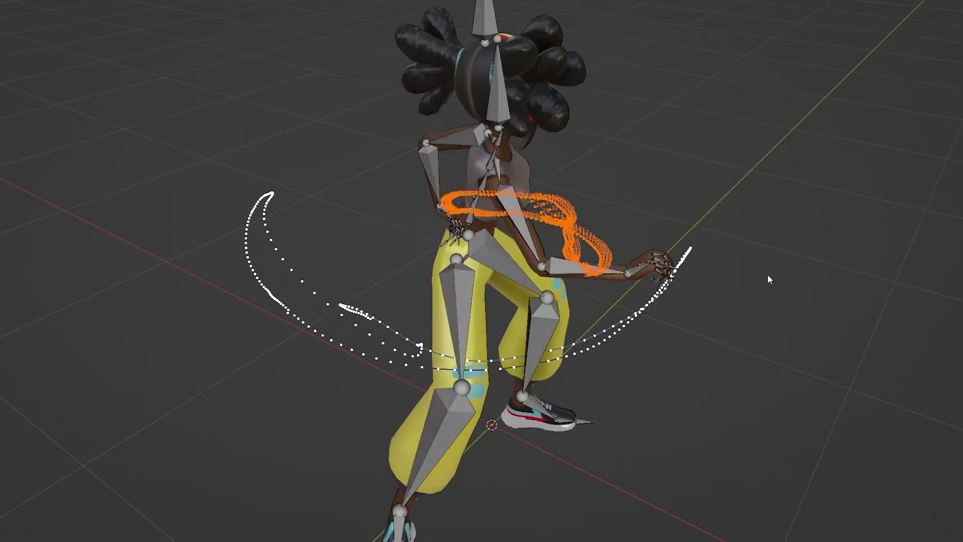
- Orbit the viewport around the dancing character rig and the animated cube
{"action": "middle_click_drag", "start_coordinate": [611, 179], "coordinate": [621, 171]}
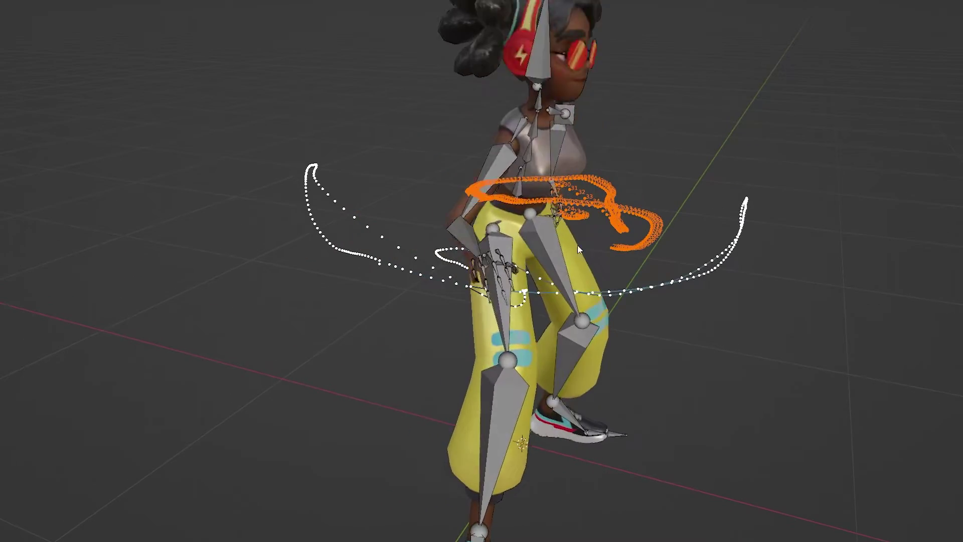
{"action": "middle_click_drag", "start_coordinate": [760, 195], "coordinate": [684, 232]}
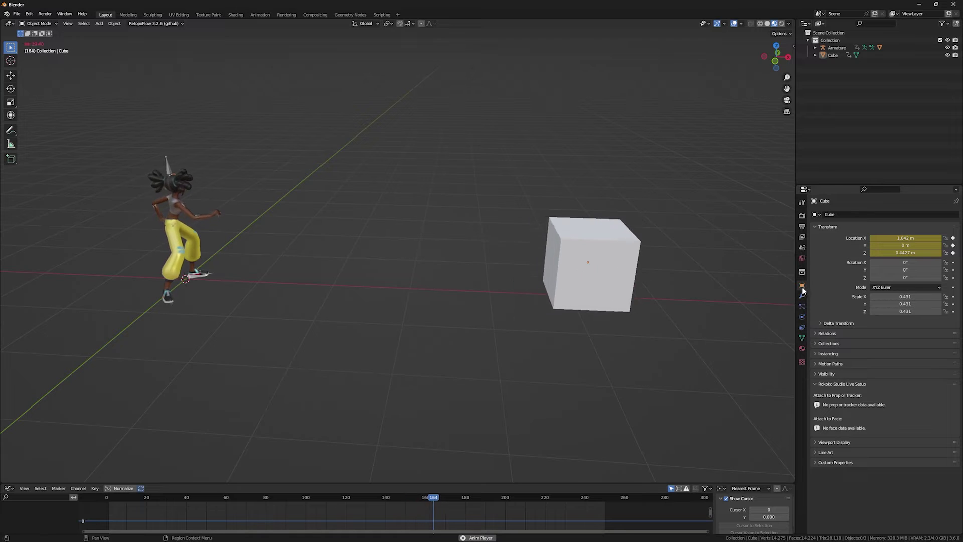
- Calculate the cube's motion path covering All Keys, drawn as a dotted line along its slide
{"action": "left_click", "coordinate": [814, 364]}
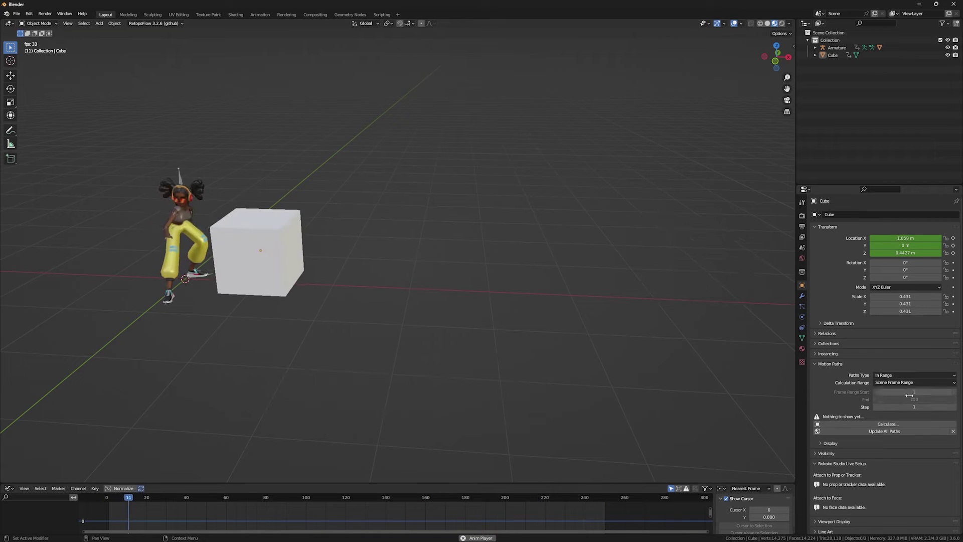
{"action": "left_click", "coordinate": [873, 425]}
{"action": "left_click", "coordinate": [884, 453]}
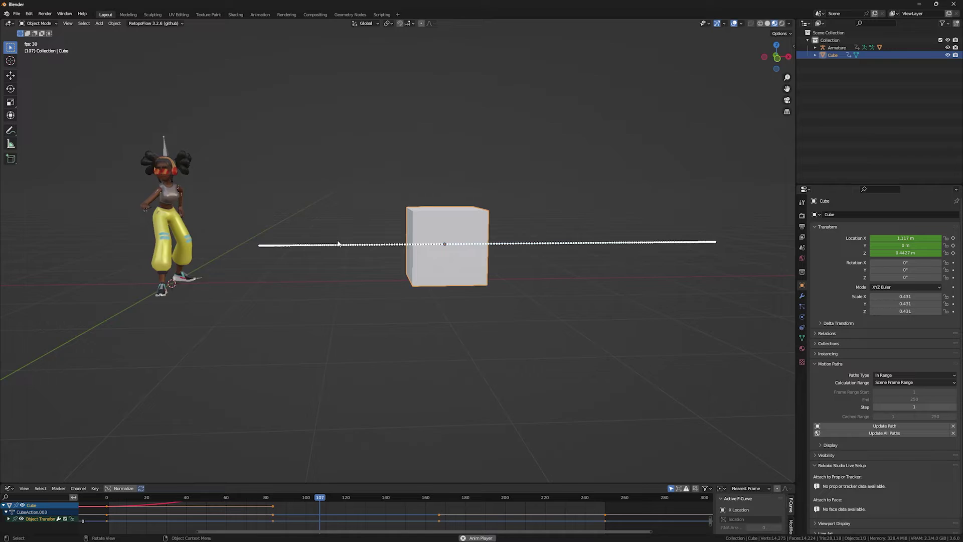
{"action": "middle_click_drag", "start_coordinate": [338, 244], "coordinate": [543, 301]}
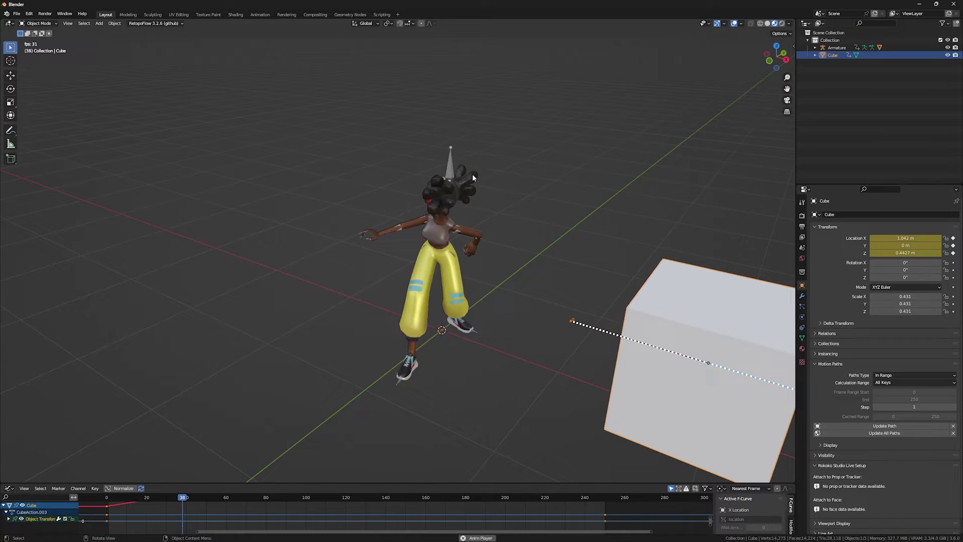
- Select the Armature and calculate its object motion path over the scene frame range 1–250
{"action": "left_click", "coordinate": [450, 164]}
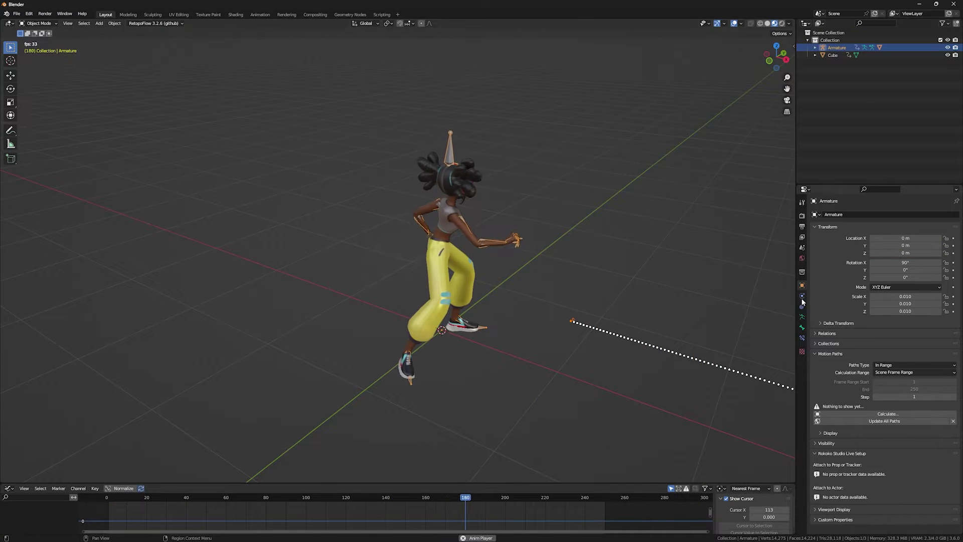
{"action": "left_click", "coordinate": [885, 413]}
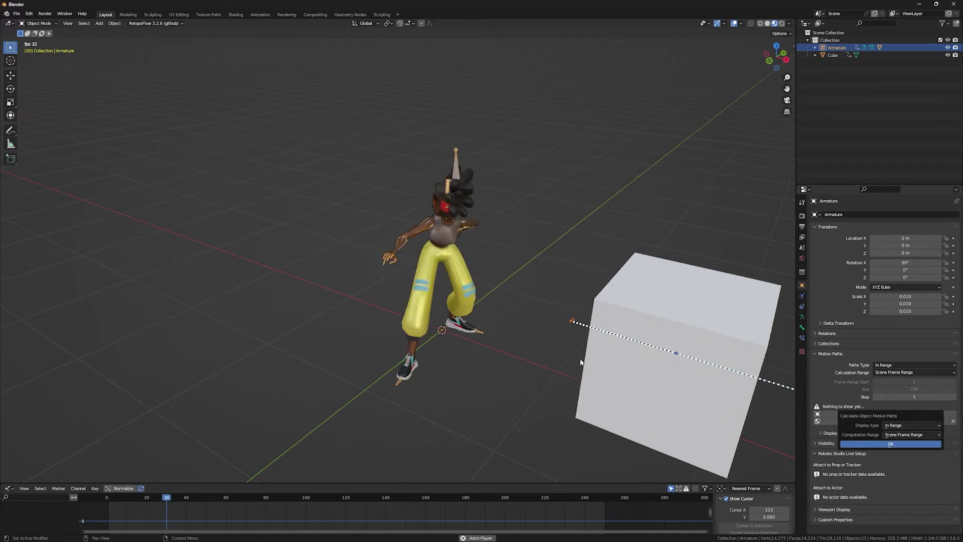
{"action": "left_click", "coordinate": [886, 449]}
{"action": "scroll", "coordinate": [444, 333], "scroll_direction": "up", "scroll_amount": 10}
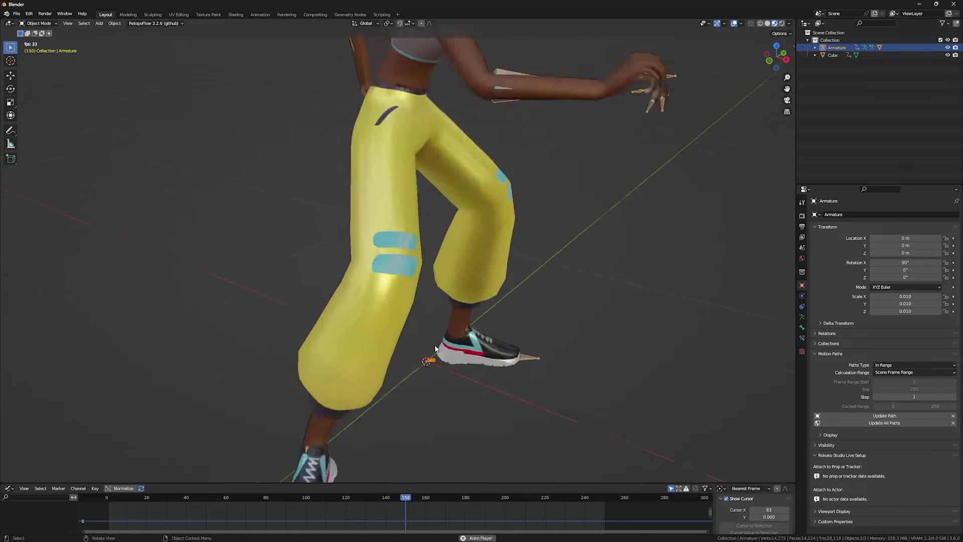
{"action": "scroll", "coordinate": [433, 345], "scroll_direction": "down", "scroll_amount": 8}
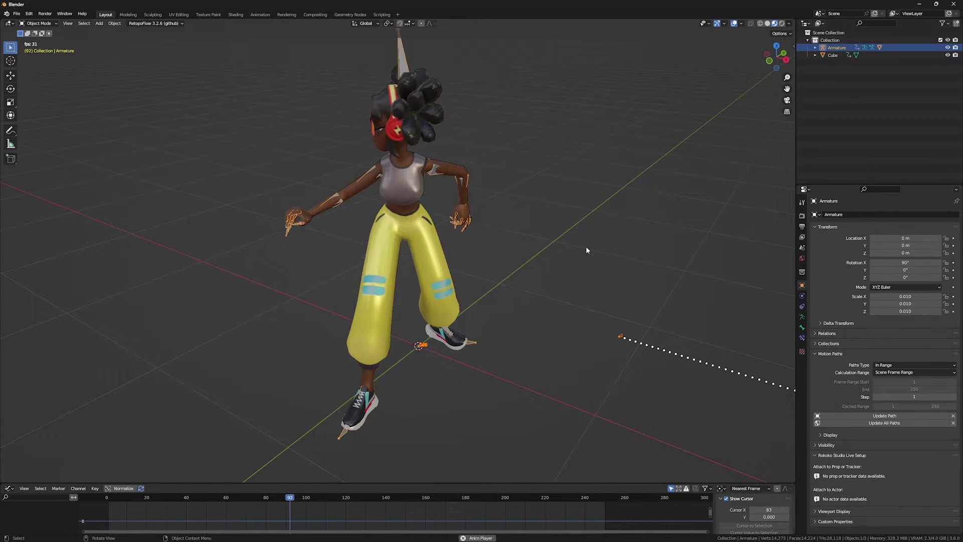
- Enter Pose Mode, calculate the RightHand bone's motion path, and play the animation to view it
{"action": "key", "text": "ctrl+Tab"}
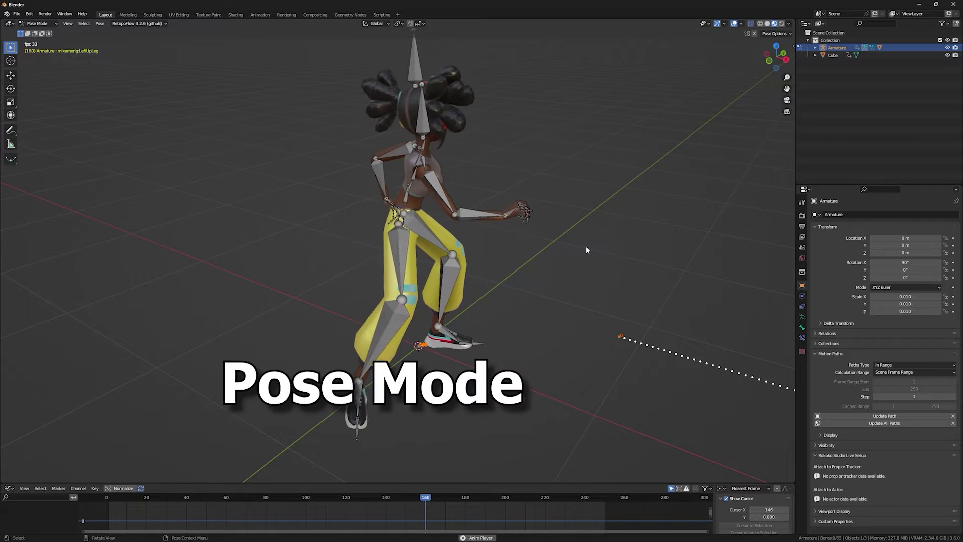
{"action": "middle_click_drag", "start_coordinate": [418, 230], "coordinate": [429, 238]}
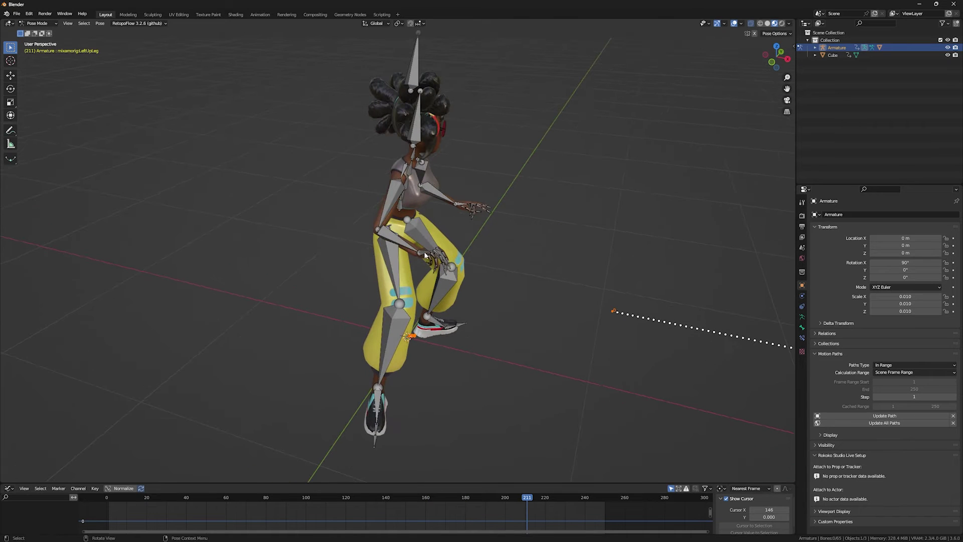
{"action": "left_click", "coordinate": [801, 317]}
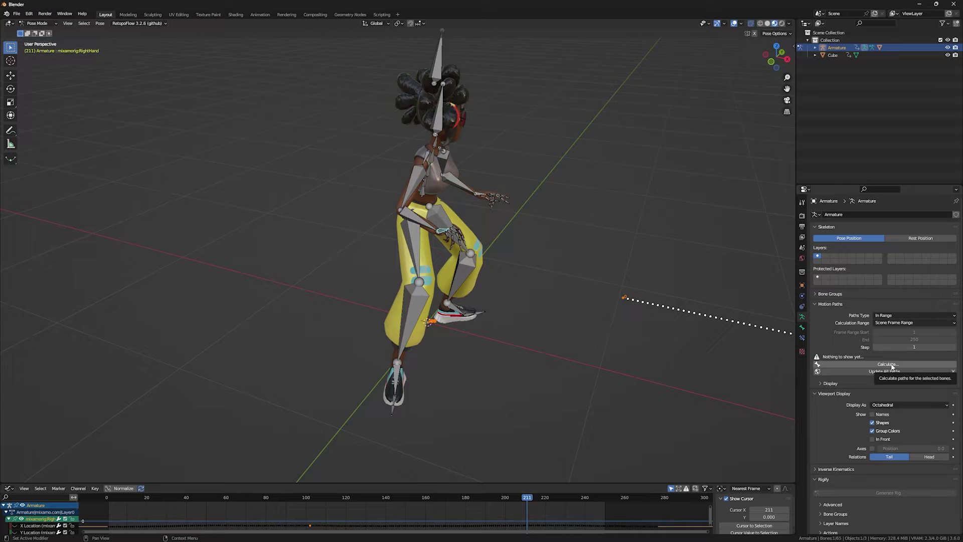
{"action": "left_click", "coordinate": [881, 407]}
{"action": "key", "text": "space"}
{"action": "middle_click_drag", "start_coordinate": [512, 251], "coordinate": [476, 266]}
{"action": "key", "text": "Escape"}
- Calculate the LeftHand bone's motion path and play back to see both orange paths
{"action": "left_click", "coordinate": [591, 230]}
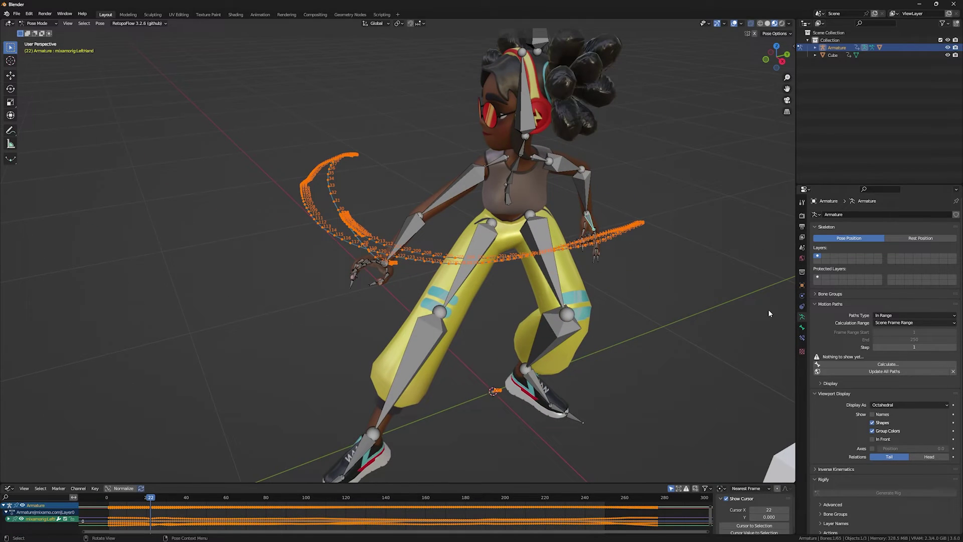
{"action": "left_click", "coordinate": [849, 406]}
{"action": "key", "text": "space"}
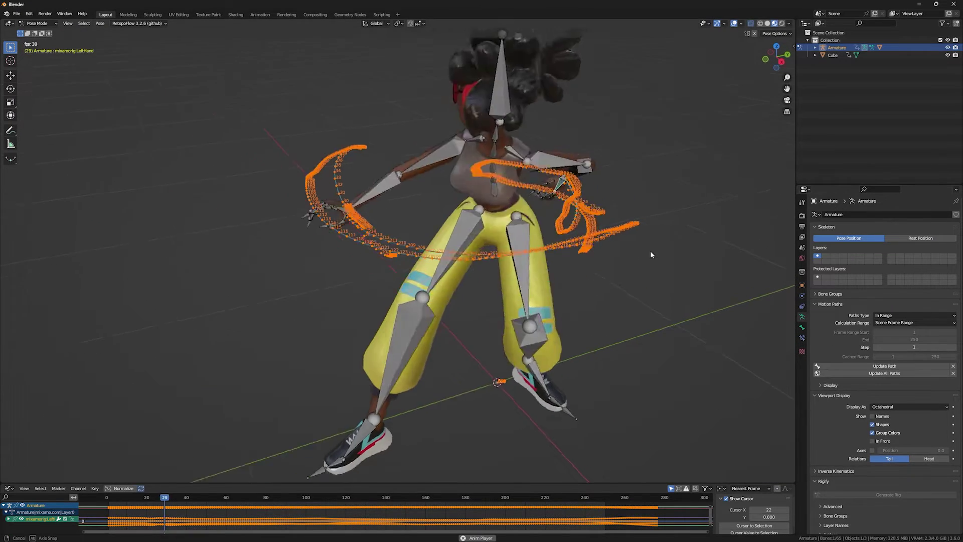
{"action": "middle_click_drag", "start_coordinate": [619, 252], "coordinate": [668, 246]}
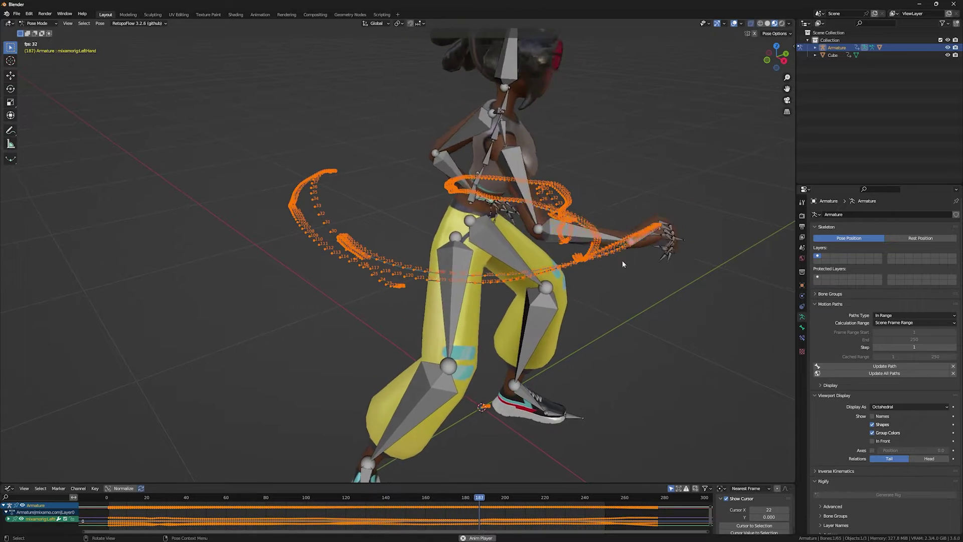
- Clear the left hand's motion path, then play and stop the animation
{"action": "left_click", "coordinate": [954, 366]}
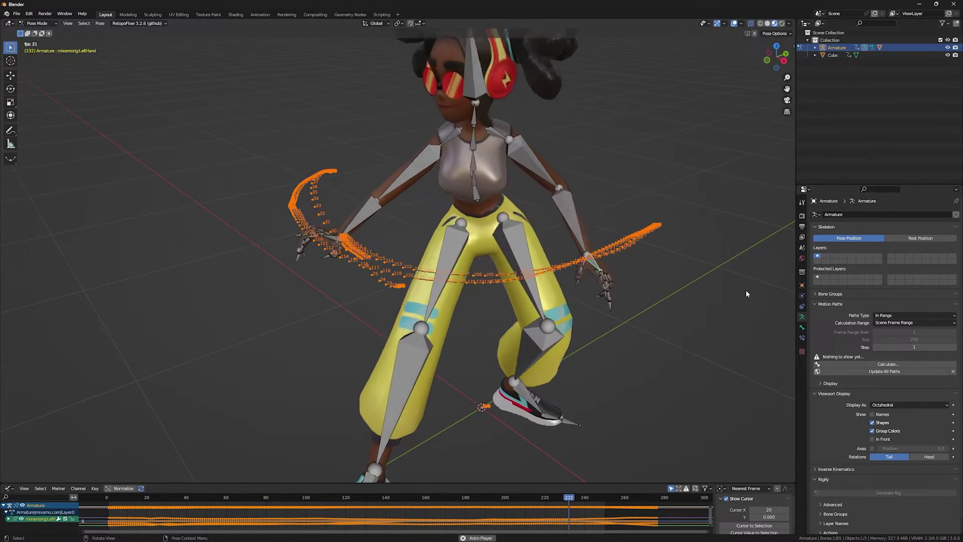
{"action": "left_click", "coordinate": [953, 371]}
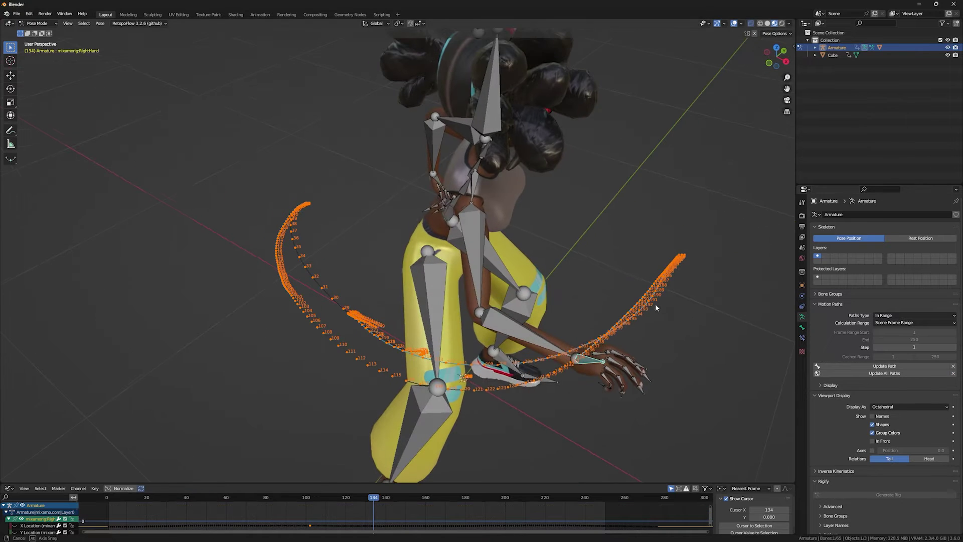
{"action": "key", "text": "space"}
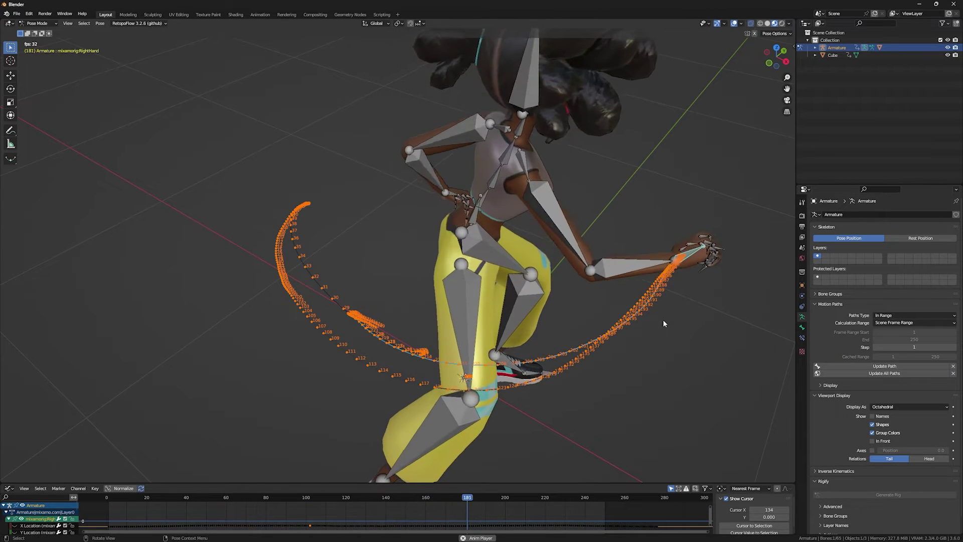
{"action": "key", "text": "space"}
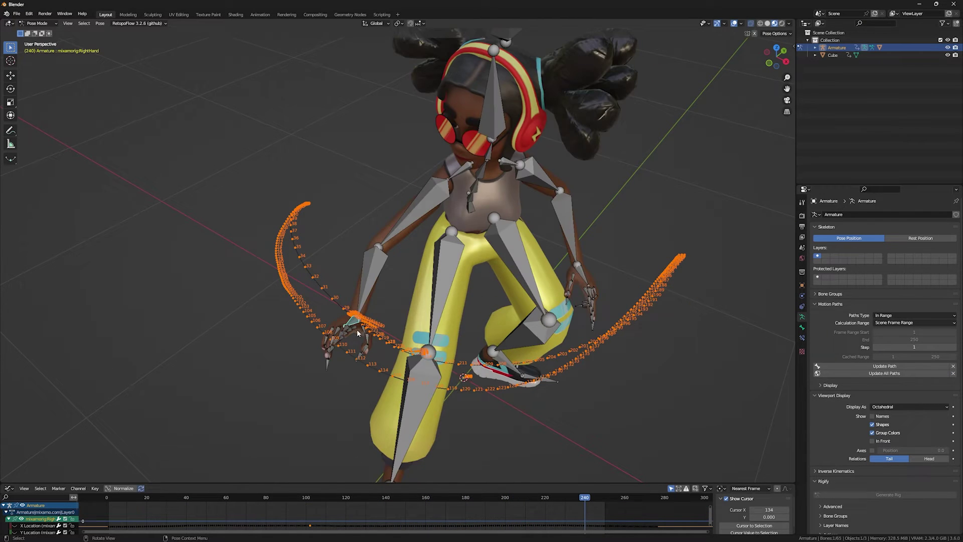
- At frame 121, update the right hand's motion path to show frame numbers
{"action": "left_click", "coordinate": [356, 508]}
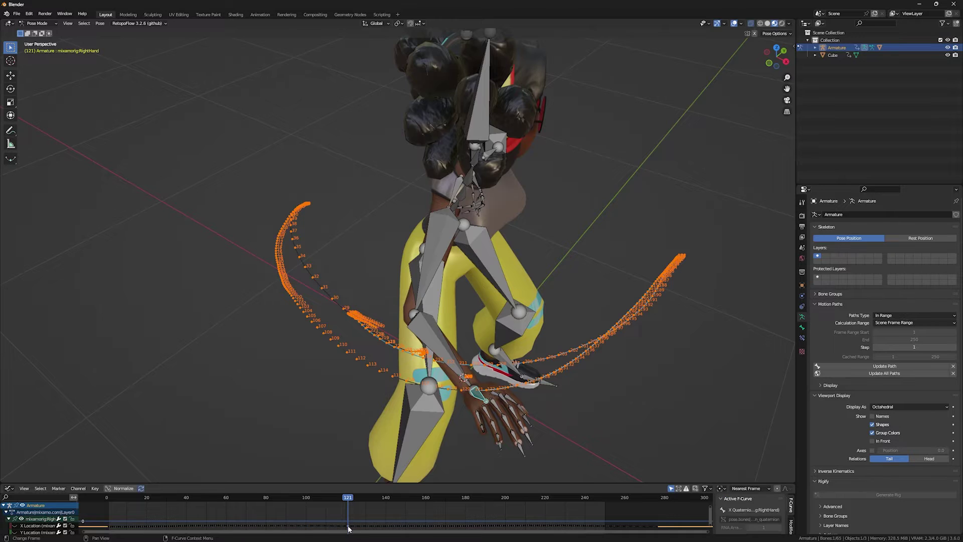
{"action": "middle_click_drag", "start_coordinate": [432, 391], "coordinate": [518, 357]}
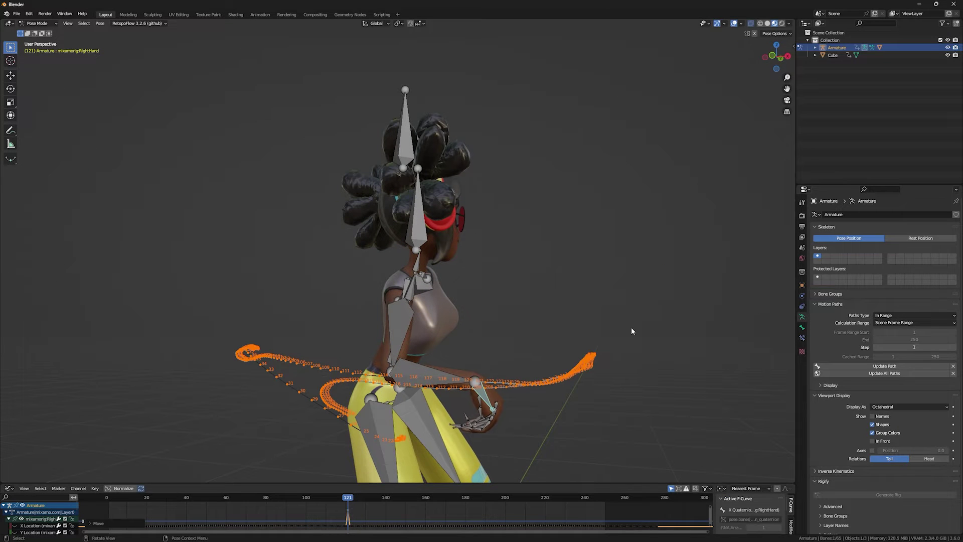
{"action": "left_click", "coordinate": [877, 367]}
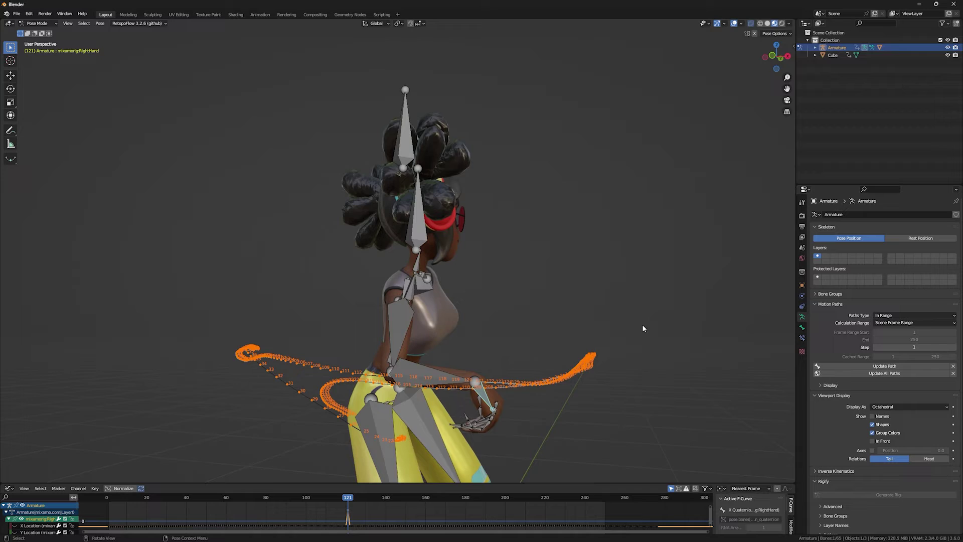
{"action": "middle_click_drag", "start_coordinate": [643, 328], "coordinate": [654, 336]}
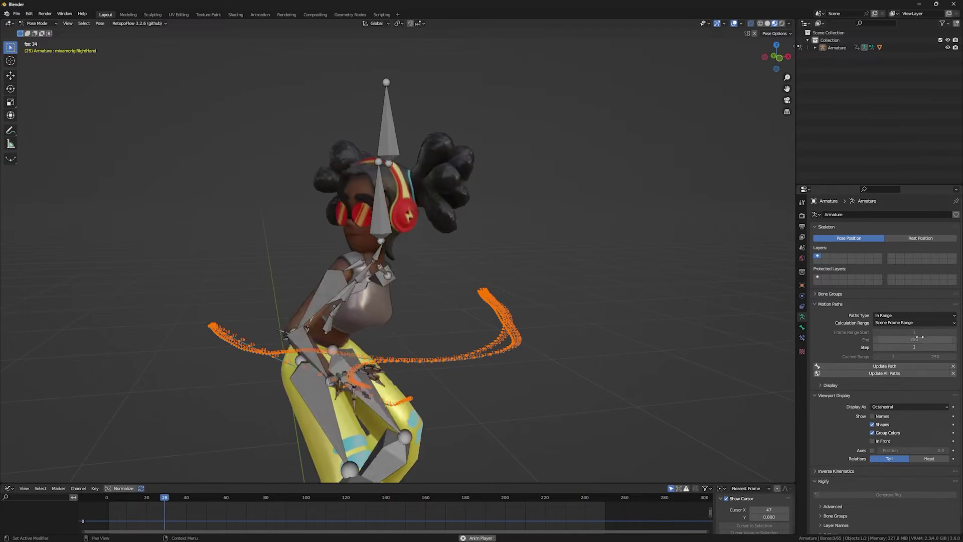
- Set the path Calculation Range to Manual Range with start frame 50 and end frame 100
{"action": "left_click", "coordinate": [891, 324]}
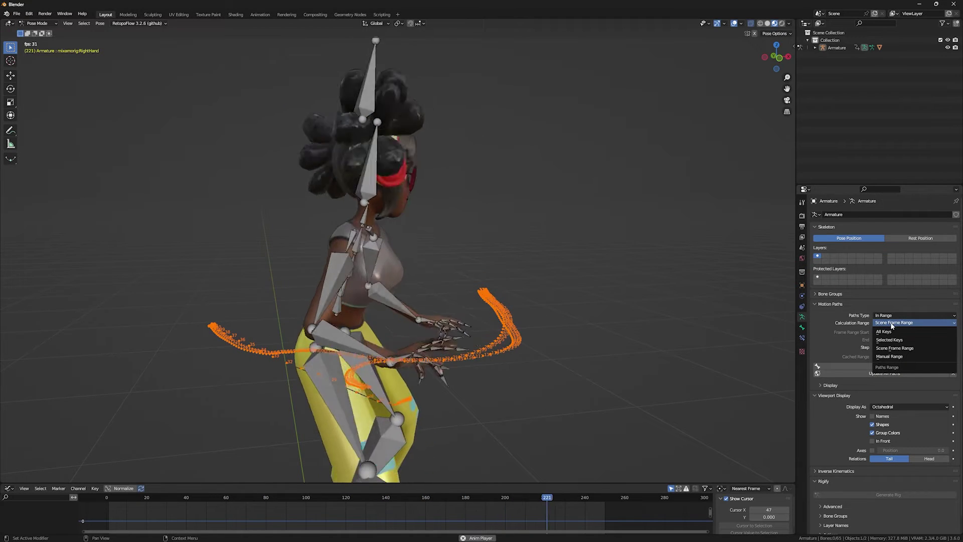
{"action": "left_click", "coordinate": [893, 356]}
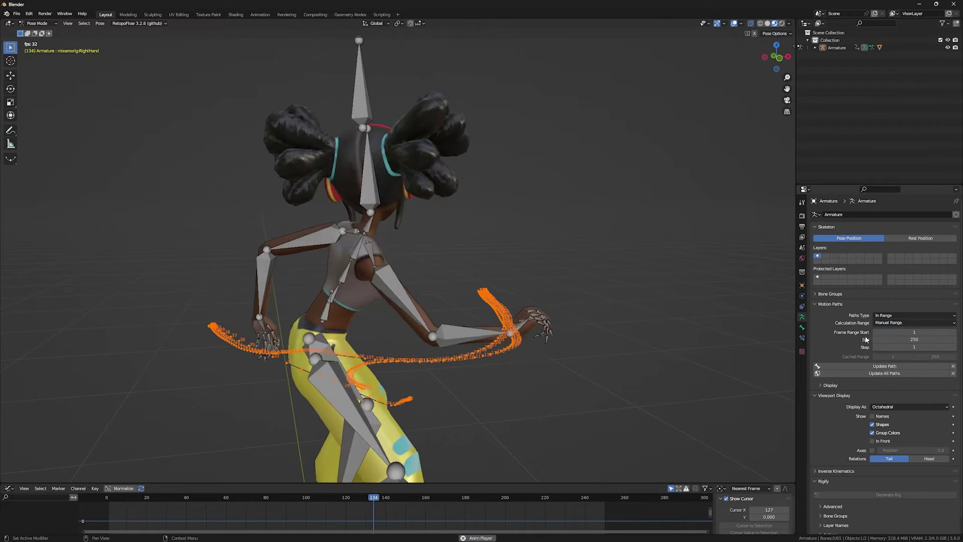
{"action": "left_click", "coordinate": [924, 332]}
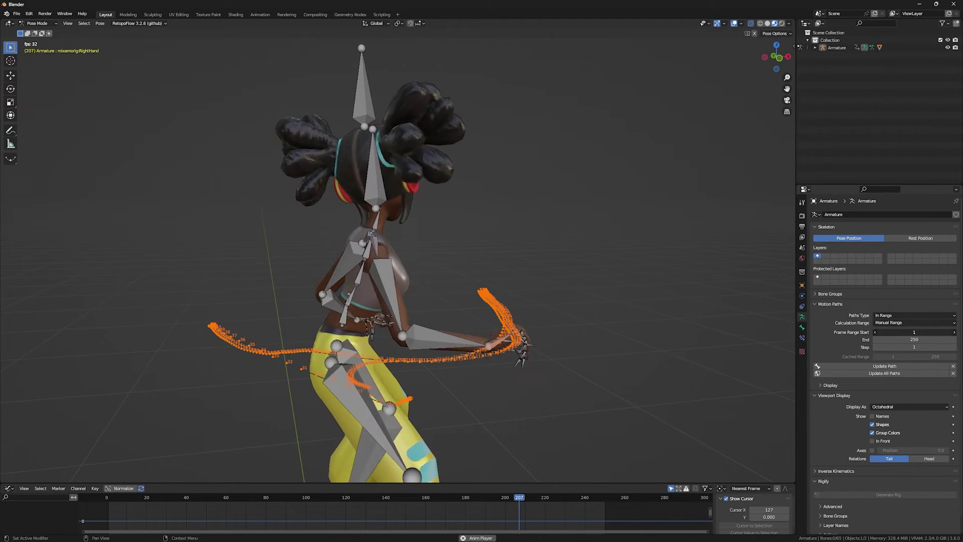
{"action": "type", "text": "50"}
{"action": "key", "text": "Tab"}
{"action": "type", "text": "100"}
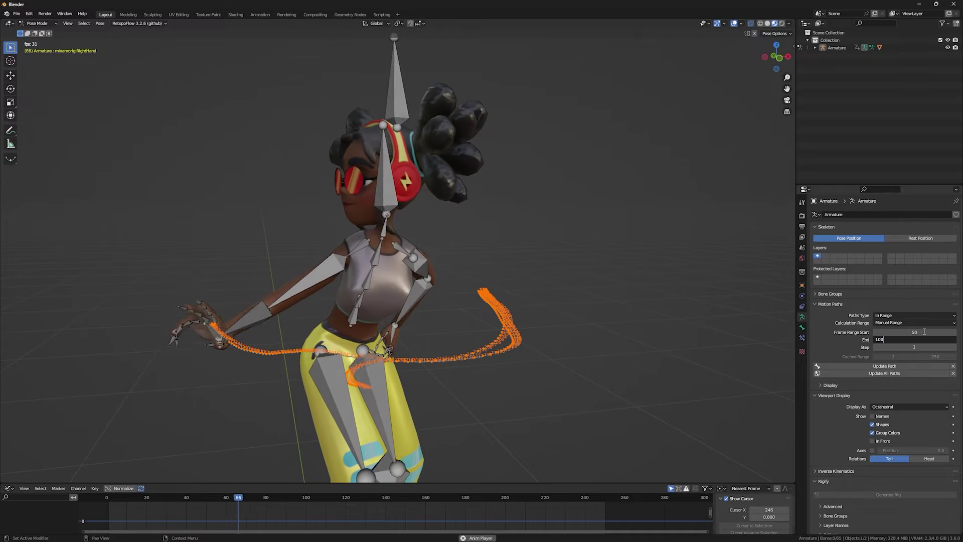
{"action": "key", "text": "Return"}
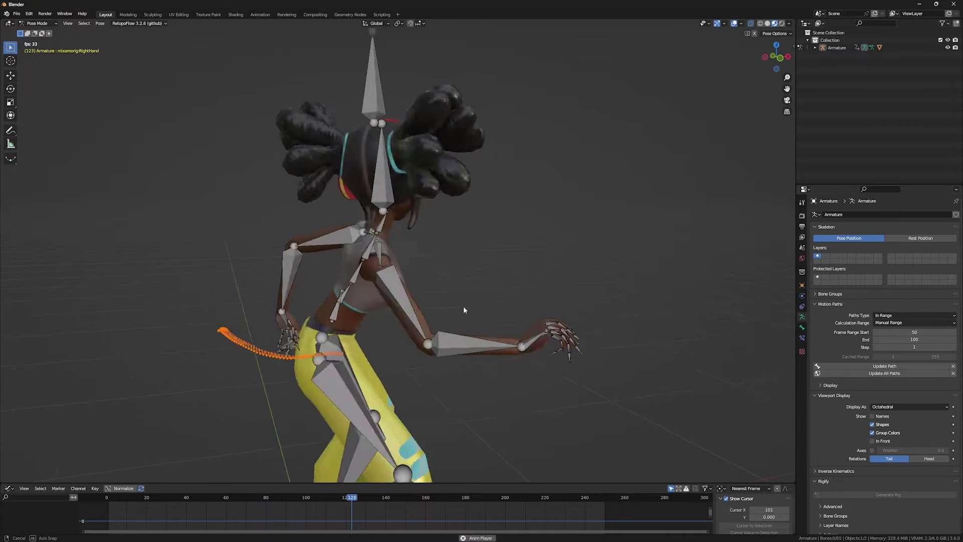
{"action": "middle_click_drag", "start_coordinate": [276, 338], "coordinate": [349, 366]}
- Change the Paths Type to Around Current Frame
{"action": "left_click", "coordinate": [903, 315]}
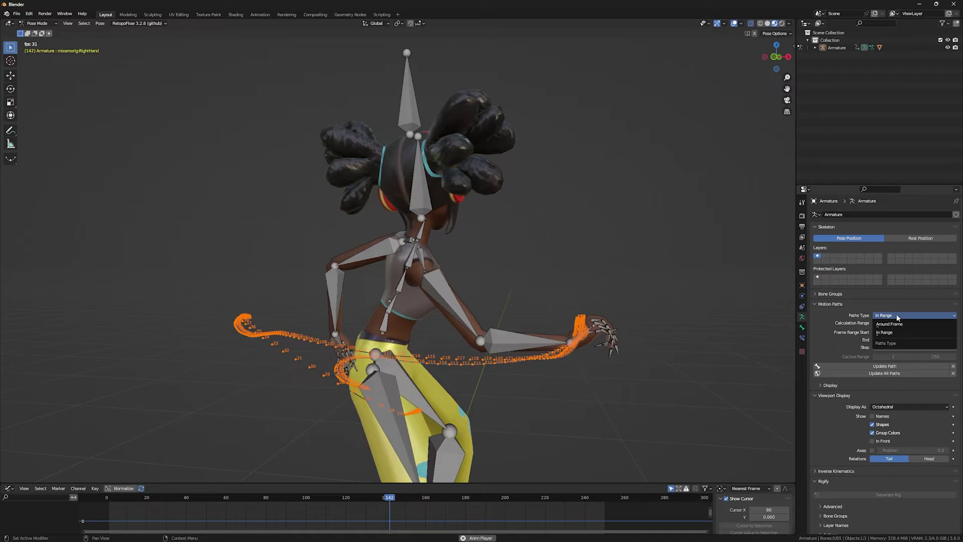
{"action": "left_click", "coordinate": [898, 324]}
{"action": "middle_click_drag", "start_coordinate": [662, 321], "coordinate": [606, 312]}
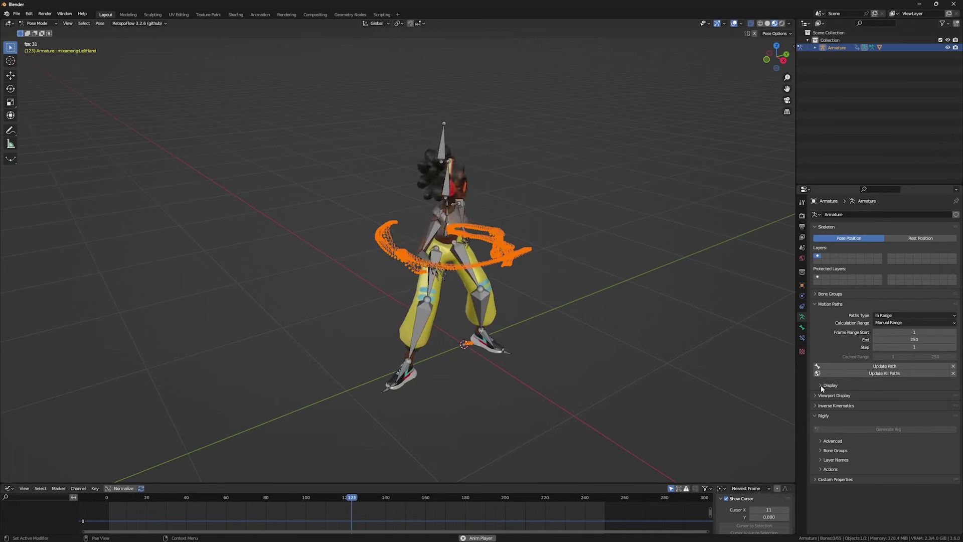
- In Motion Paths Display, turn off Frame Numbers and enable Keyframes and Keyframe Numbers
{"action": "left_click", "coordinate": [820, 385]}
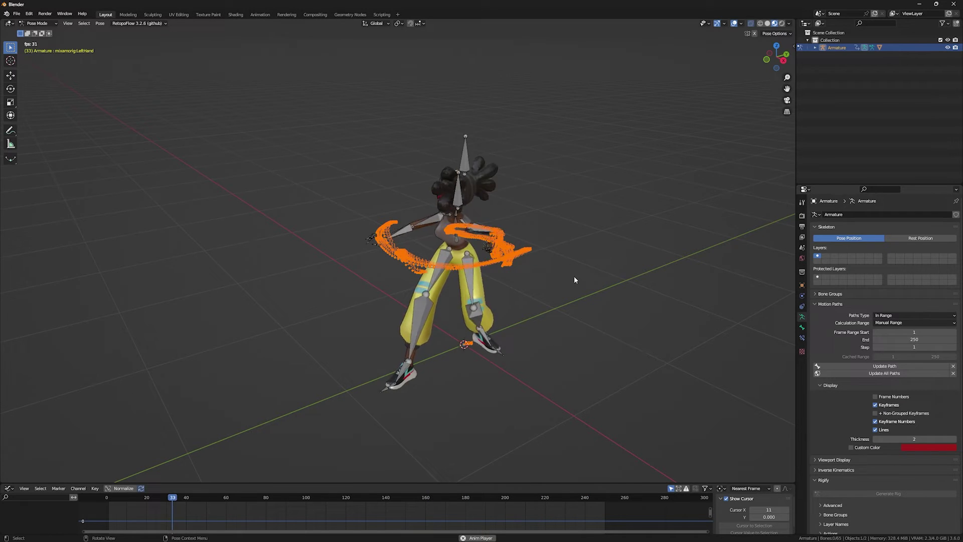
{"action": "scroll", "coordinate": [541, 257], "scroll_direction": "up", "scroll_amount": 1}
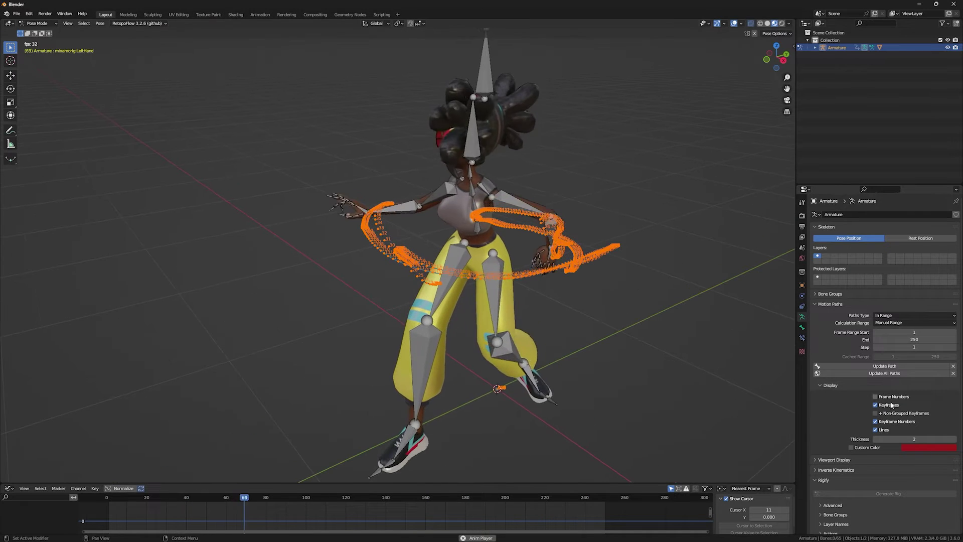
{"action": "left_click", "coordinate": [876, 398]}
{"action": "left_click", "coordinate": [876, 405]}
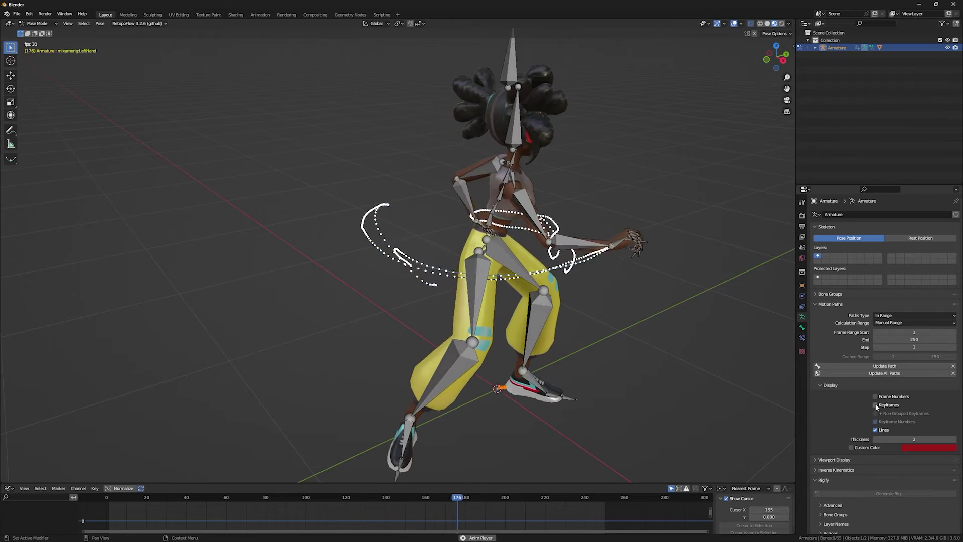
{"action": "left_click", "coordinate": [876, 430]}
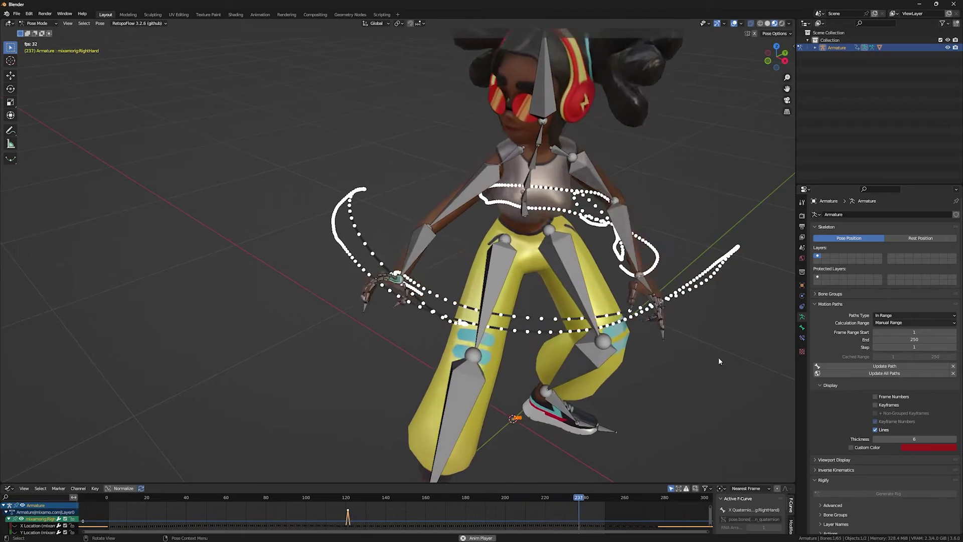
{"action": "left_click", "coordinate": [875, 405]}
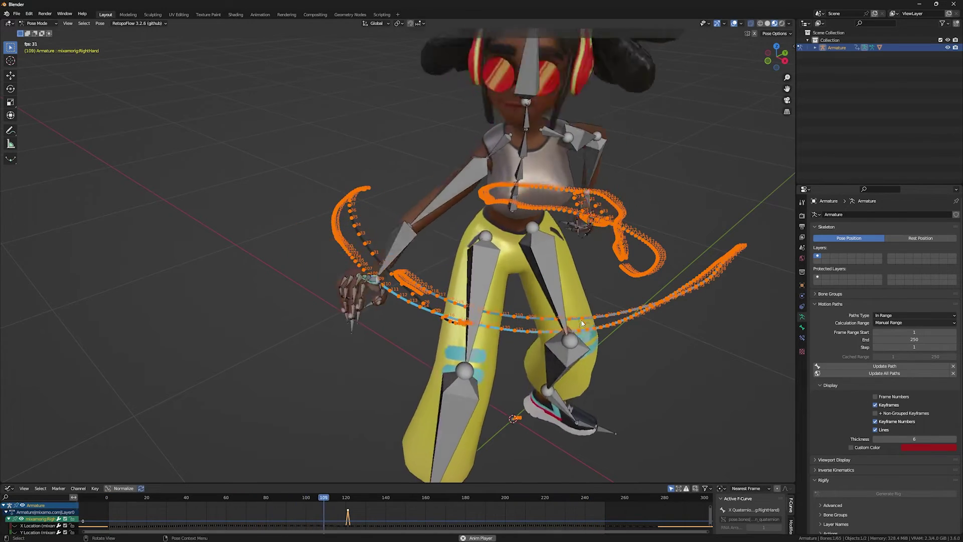
{"action": "left_click", "coordinate": [876, 404]}
{"action": "left_click", "coordinate": [876, 396]}
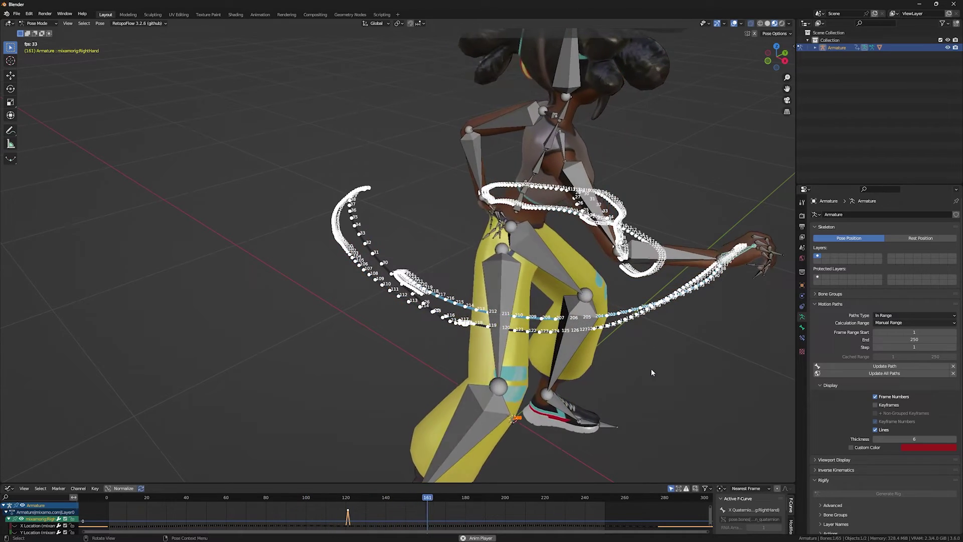
{"action": "left_click", "coordinate": [875, 396]}
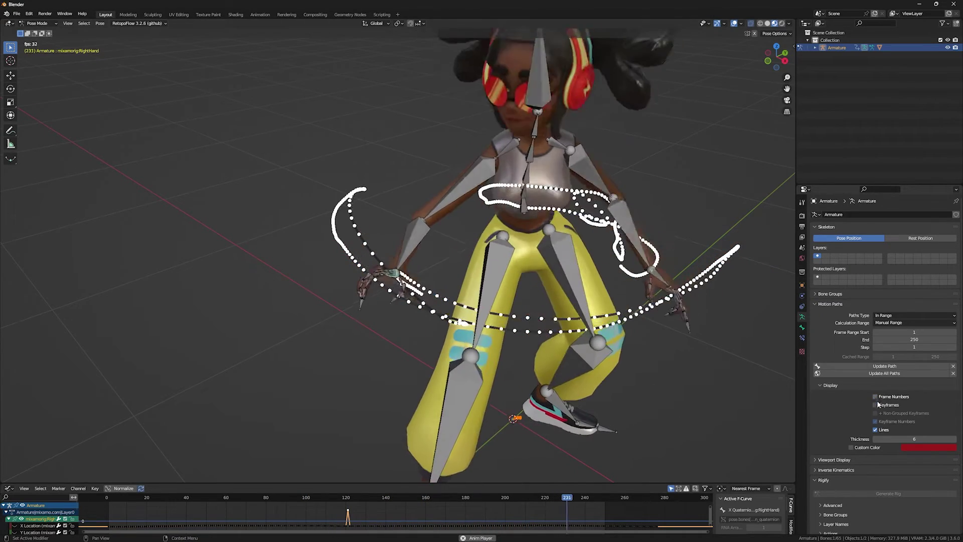
{"action": "left_click", "coordinate": [875, 404]}
{"action": "left_click", "coordinate": [876, 421]}
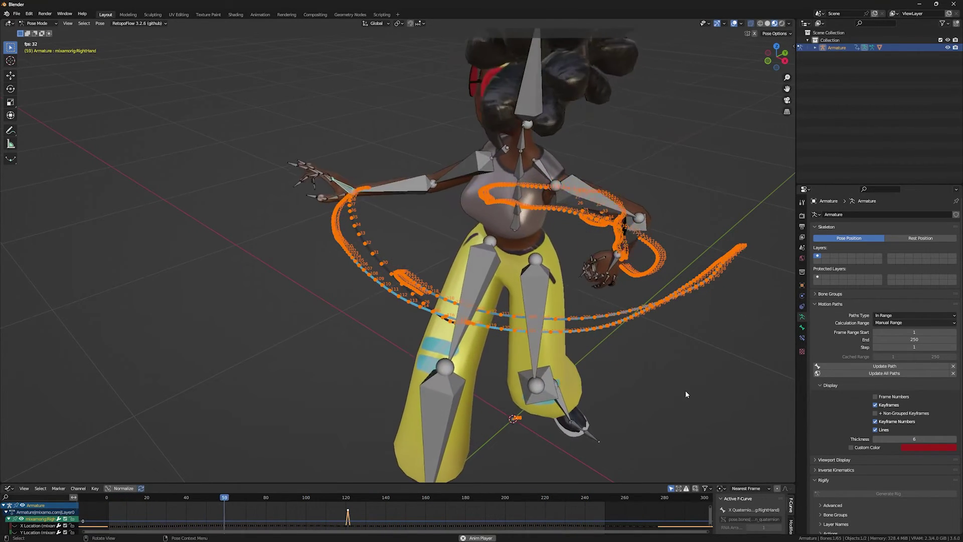
- Clear the paths, add Calculate to Quick Favorites, and recalculate bone paths from that menu
{"action": "left_click", "coordinate": [953, 366]}
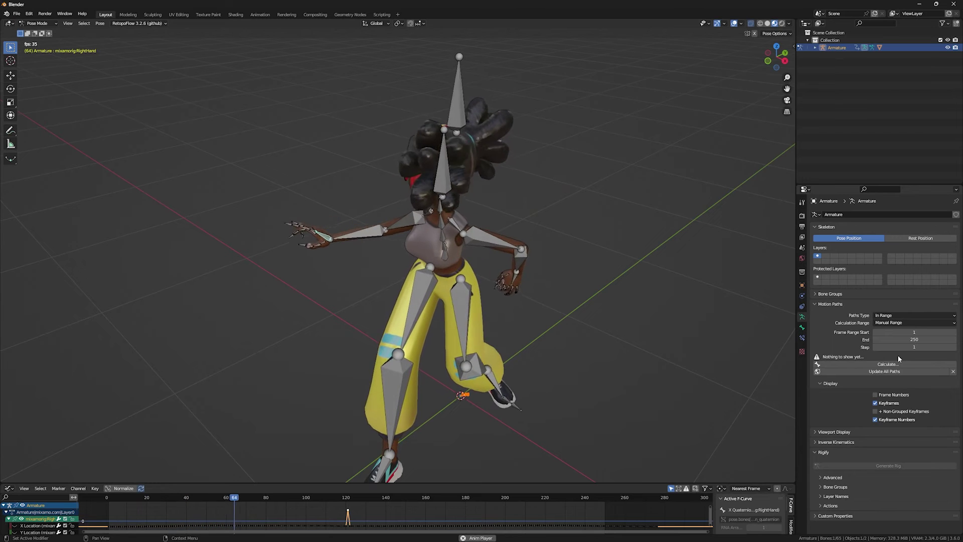
{"action": "right_click", "coordinate": [891, 364]}
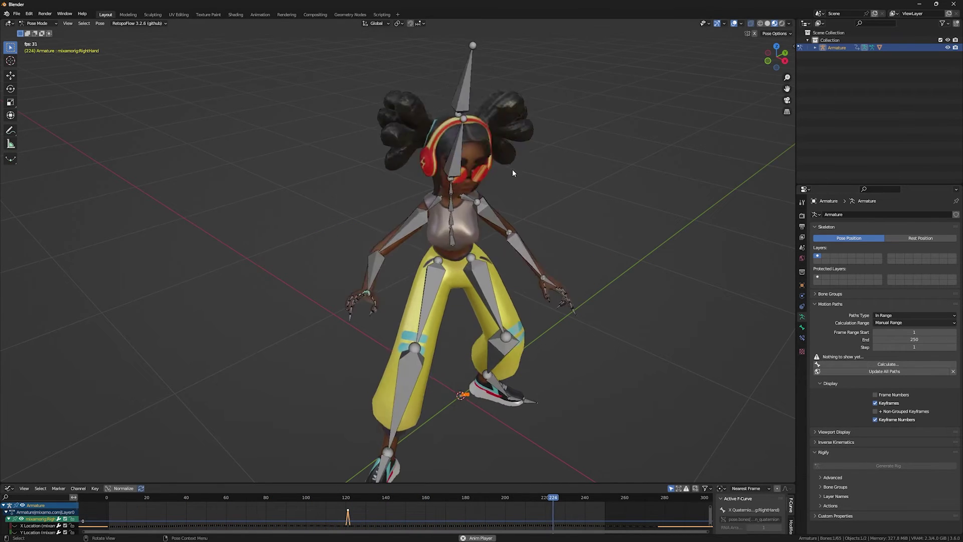
{"action": "key", "text": "q"}
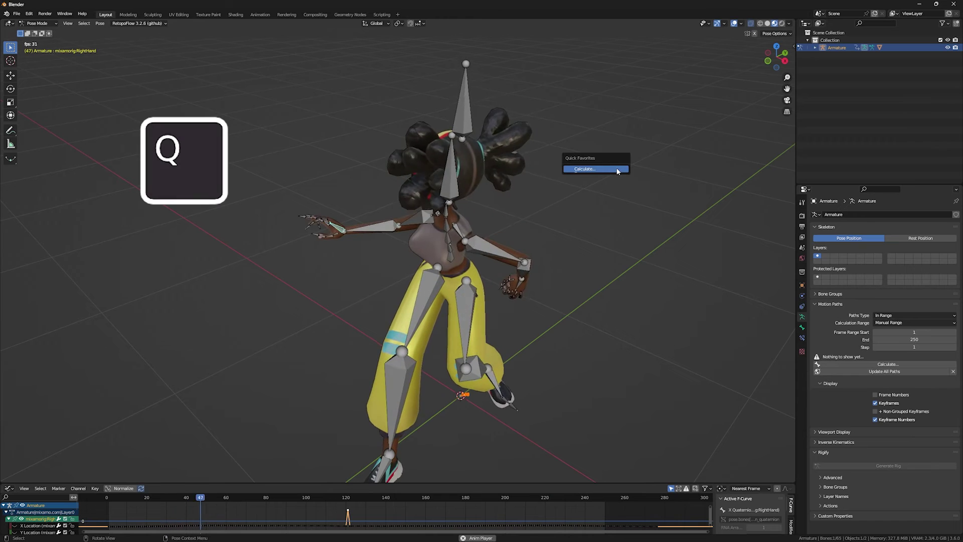
{"action": "left_click", "coordinate": [586, 170]}
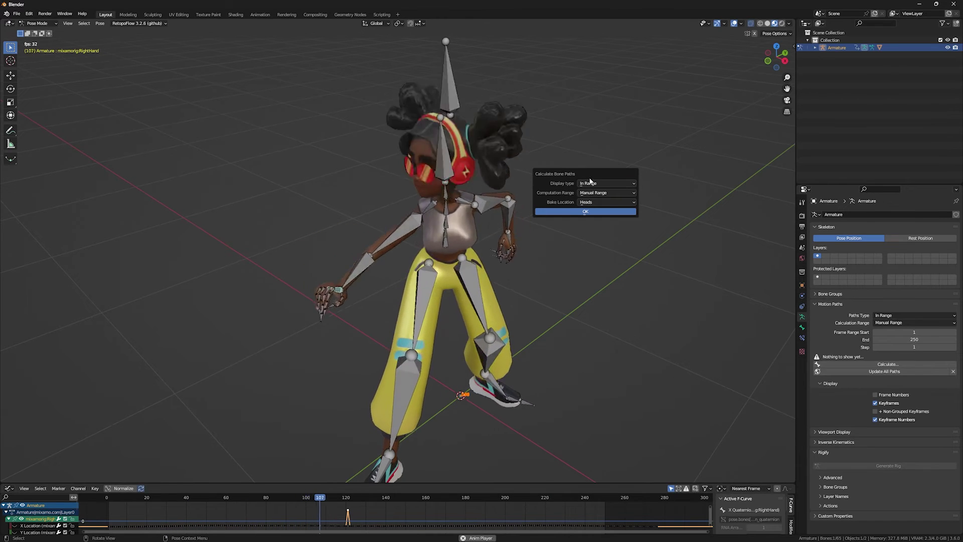
{"action": "left_click", "coordinate": [594, 192]}
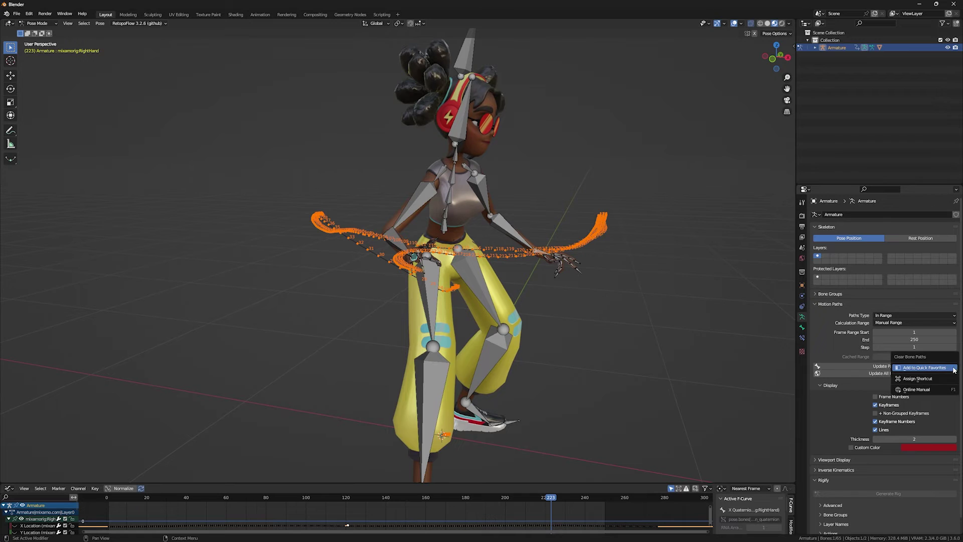
- Clear the bone motion paths using Clear Bone Paths in Quick Favorites
{"action": "key", "text": "q"}
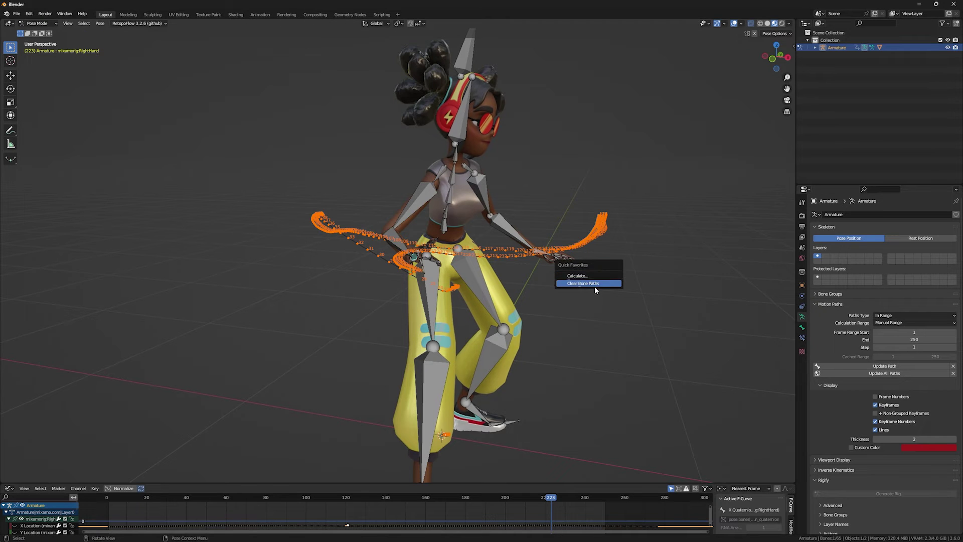
{"action": "left_click", "coordinate": [593, 284]}
{"action": "middle_click_drag", "start_coordinate": [594, 290], "coordinate": [569, 290]}
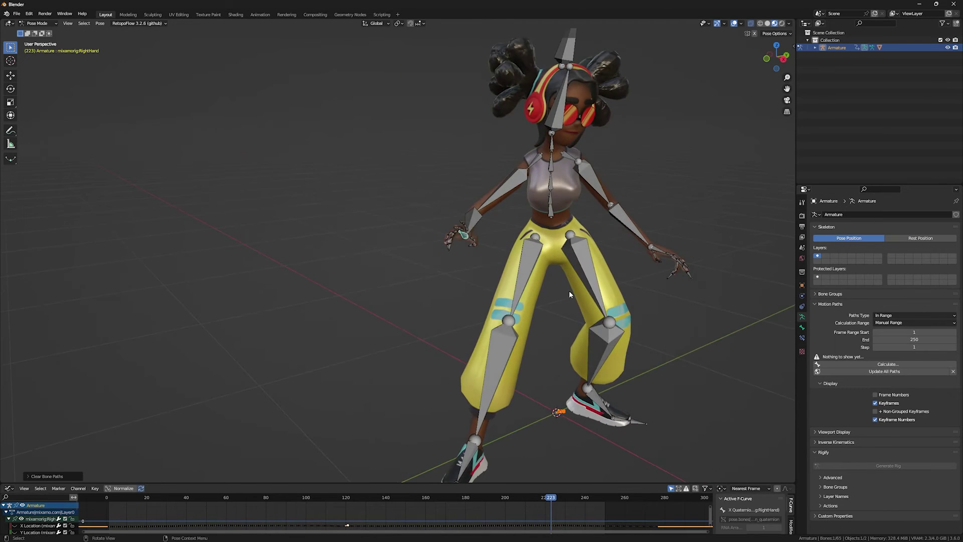